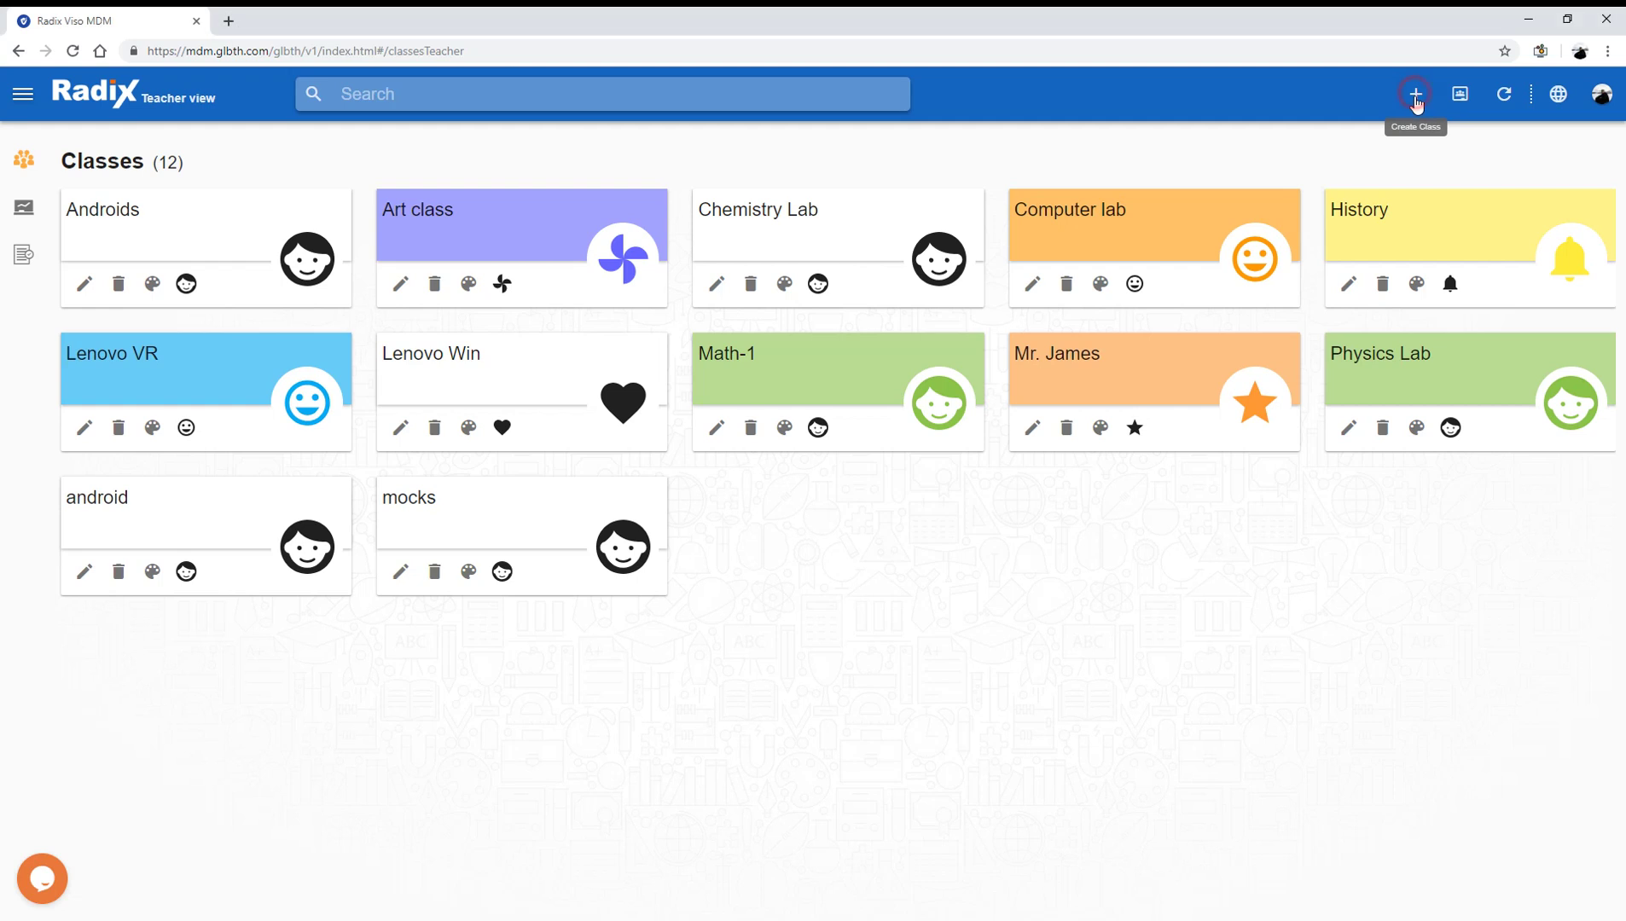
Create a class named Mike with a 'mike' tag for automatic student membership.
left_click(1415, 99)
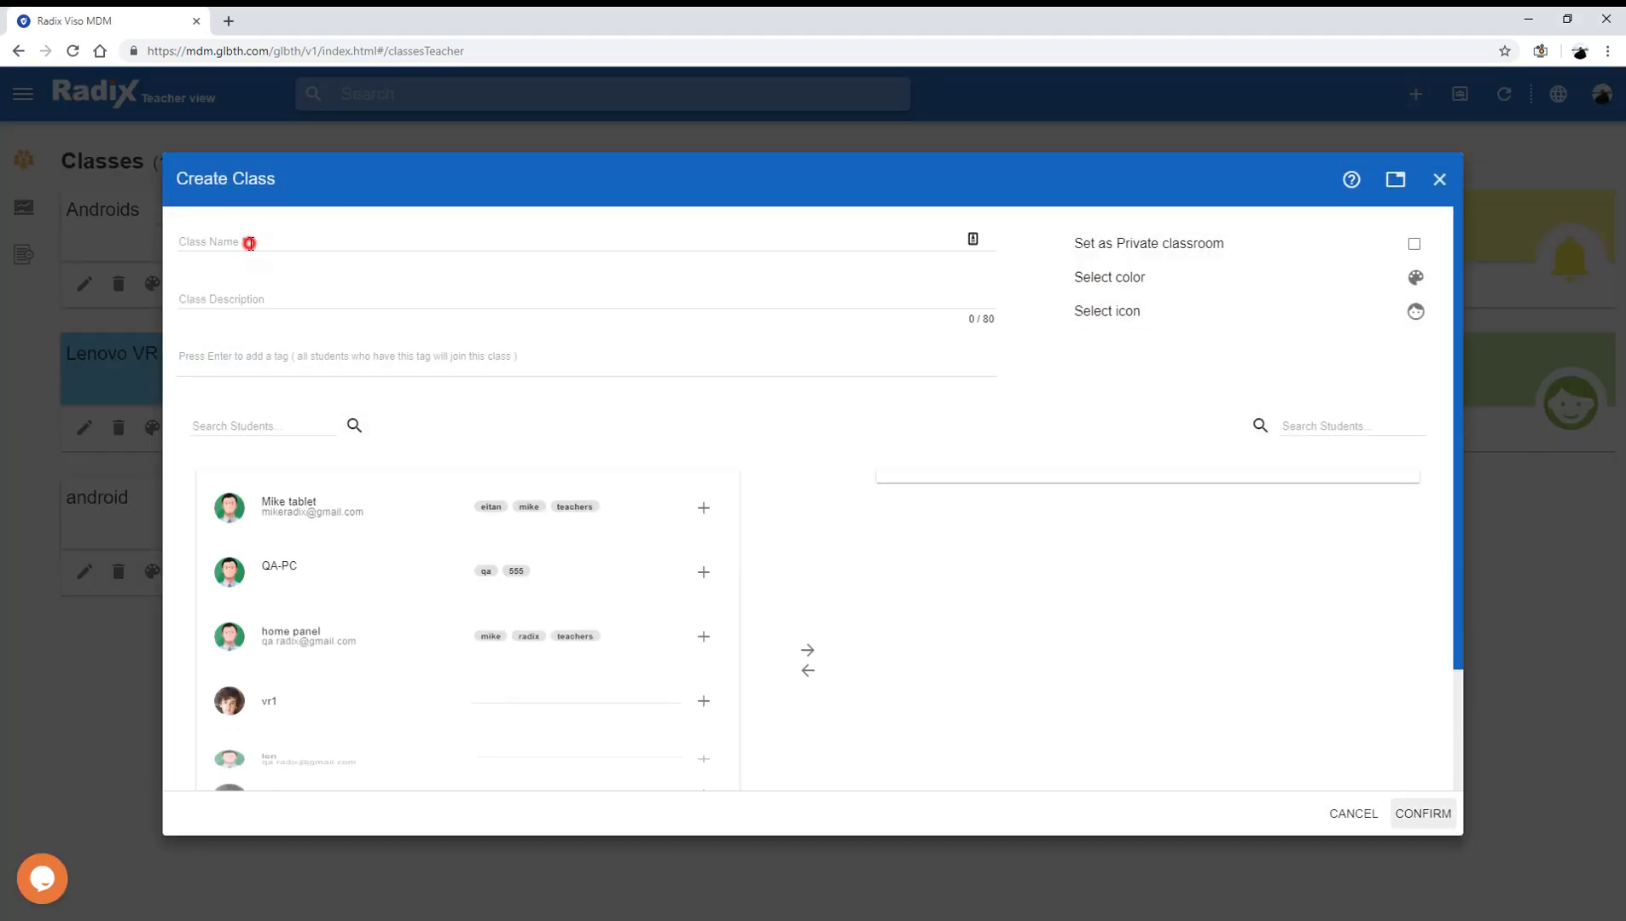
left_click(250, 242)
type("Mike")
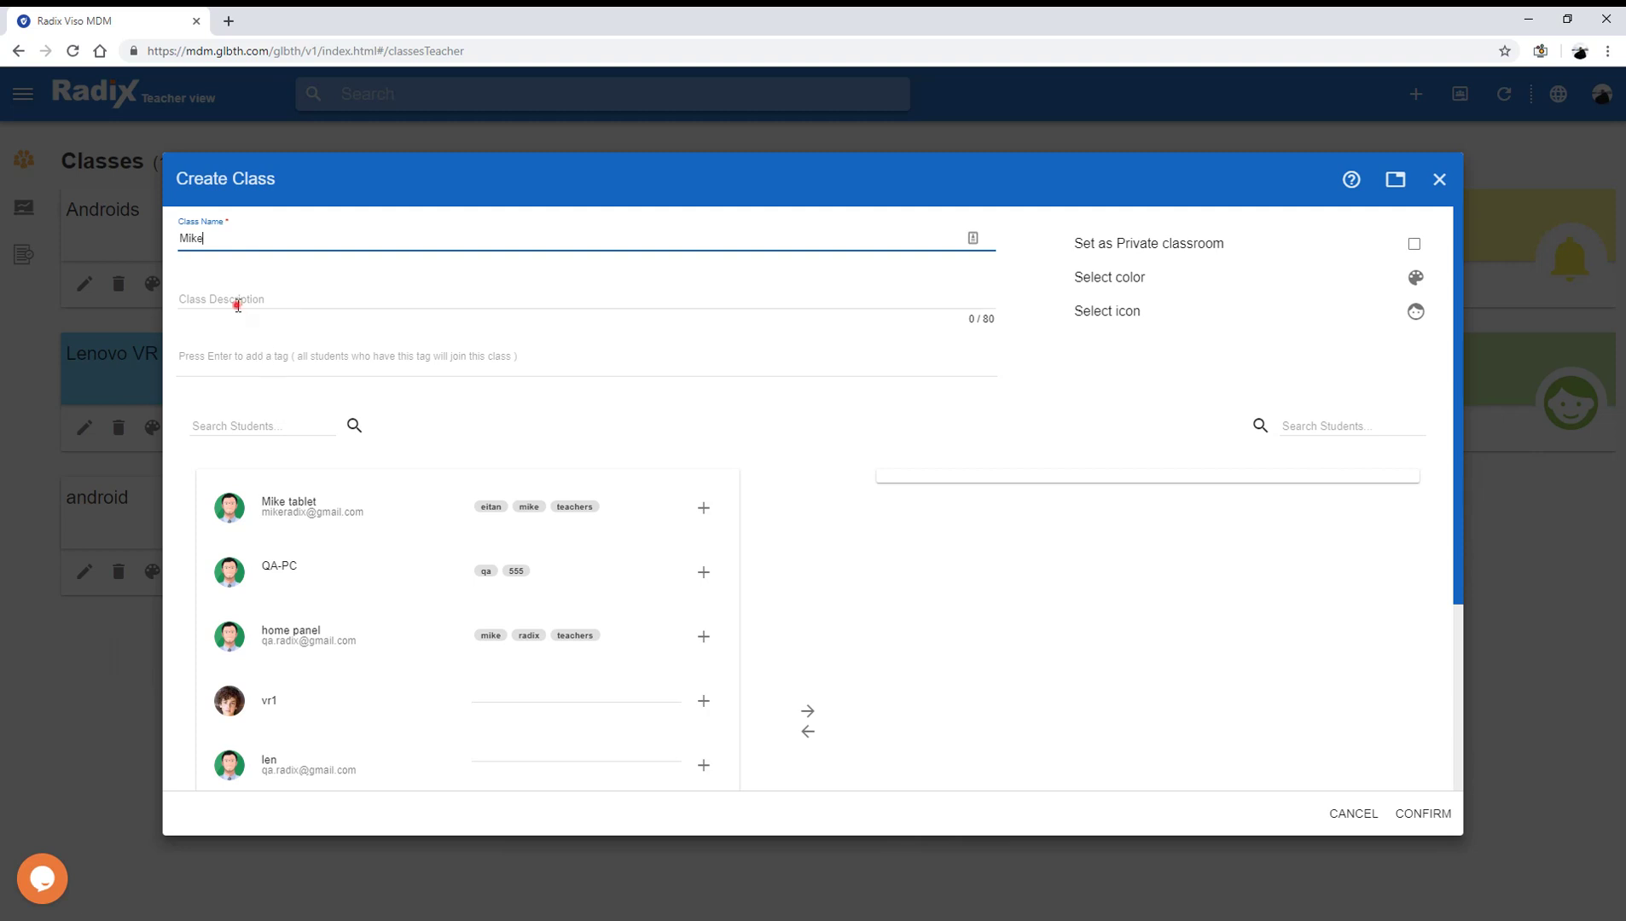
left_click(237, 304)
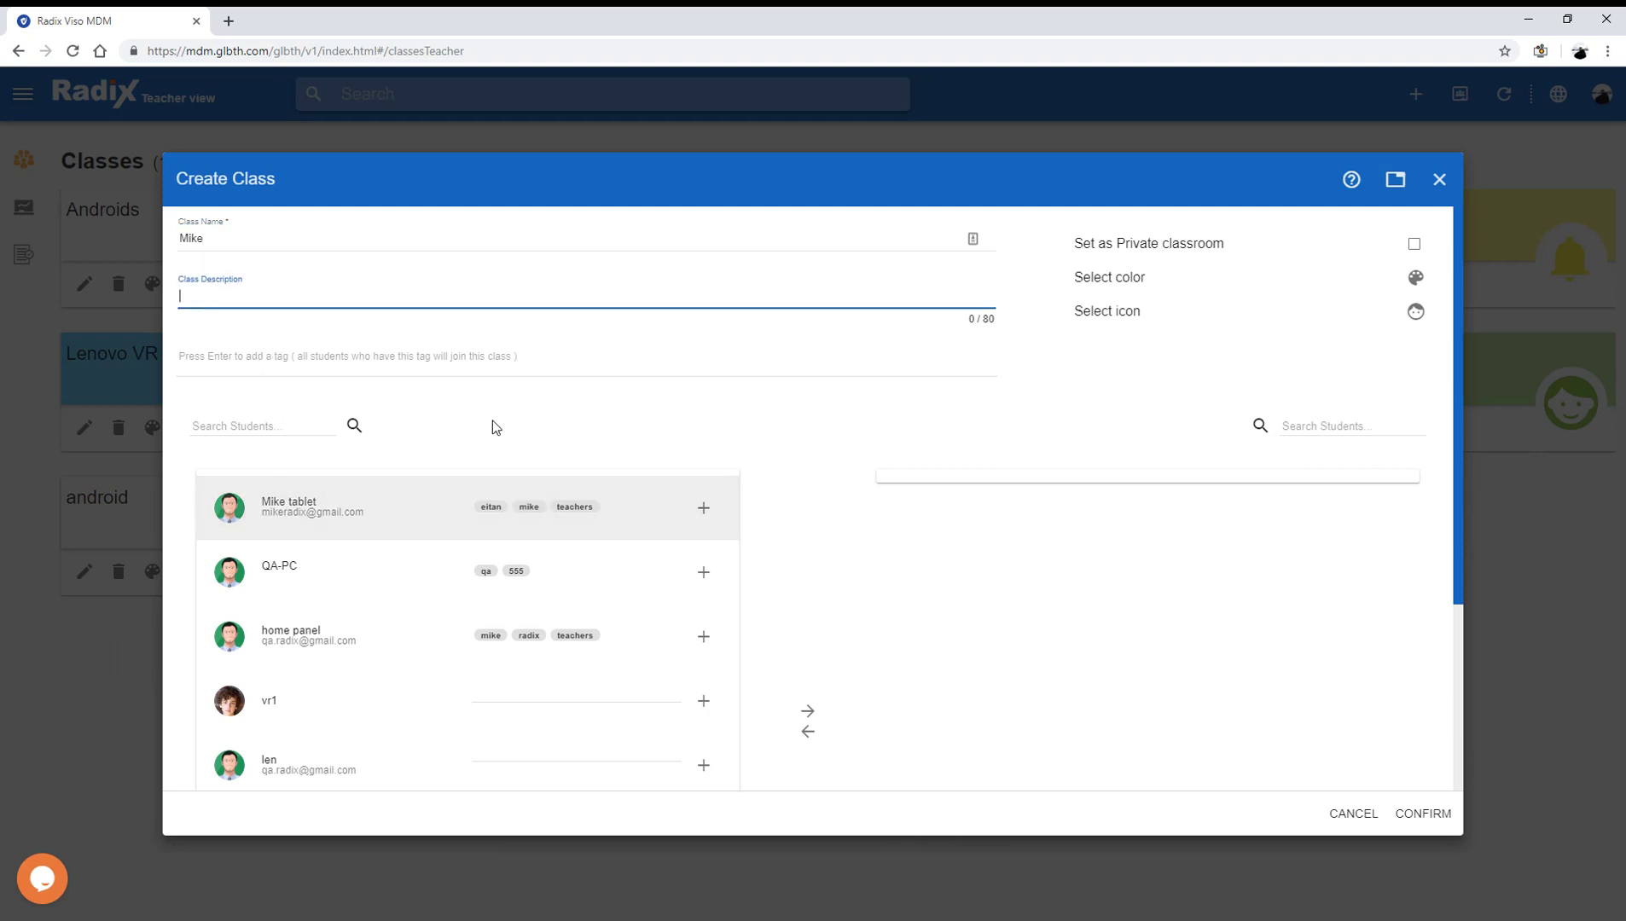
left_click(247, 360)
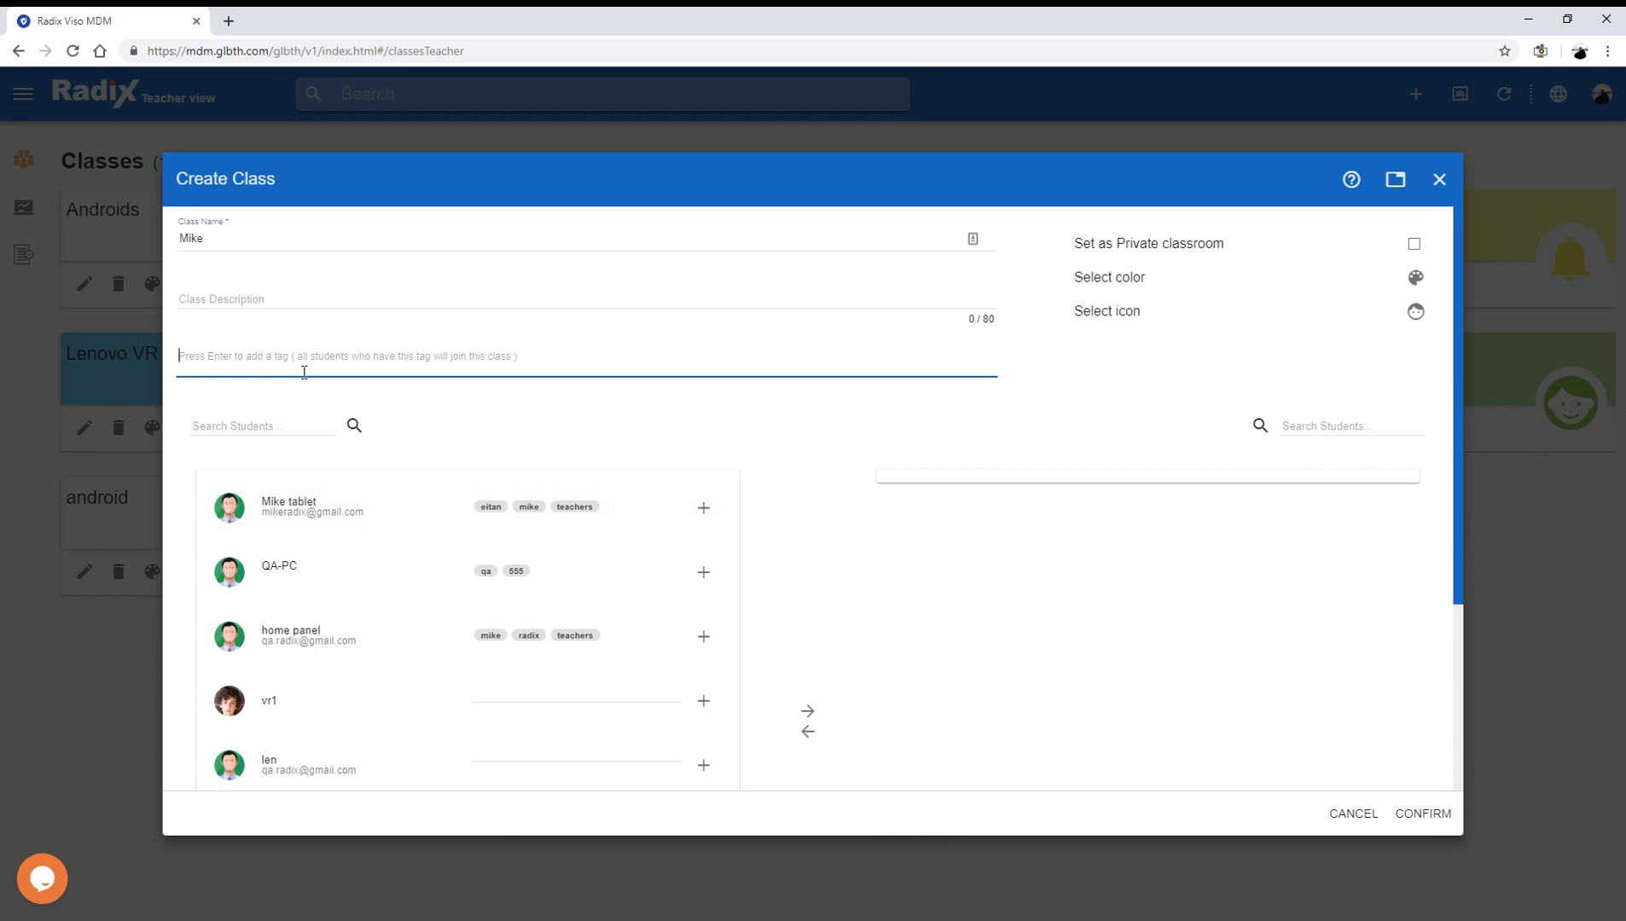
type("mike")
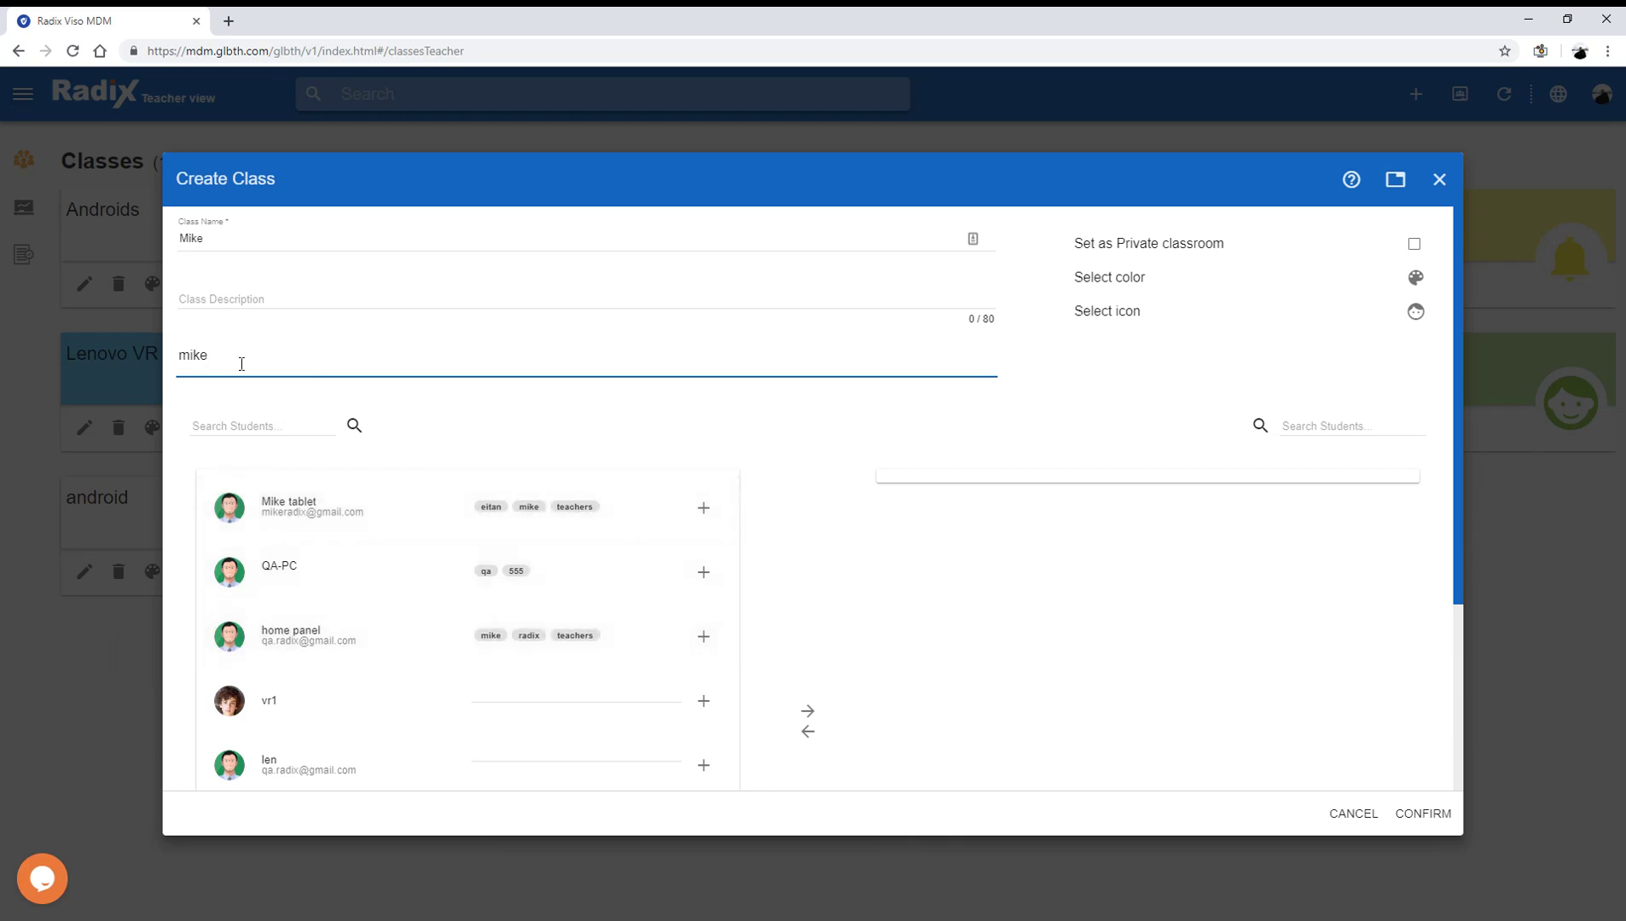
key("Return")
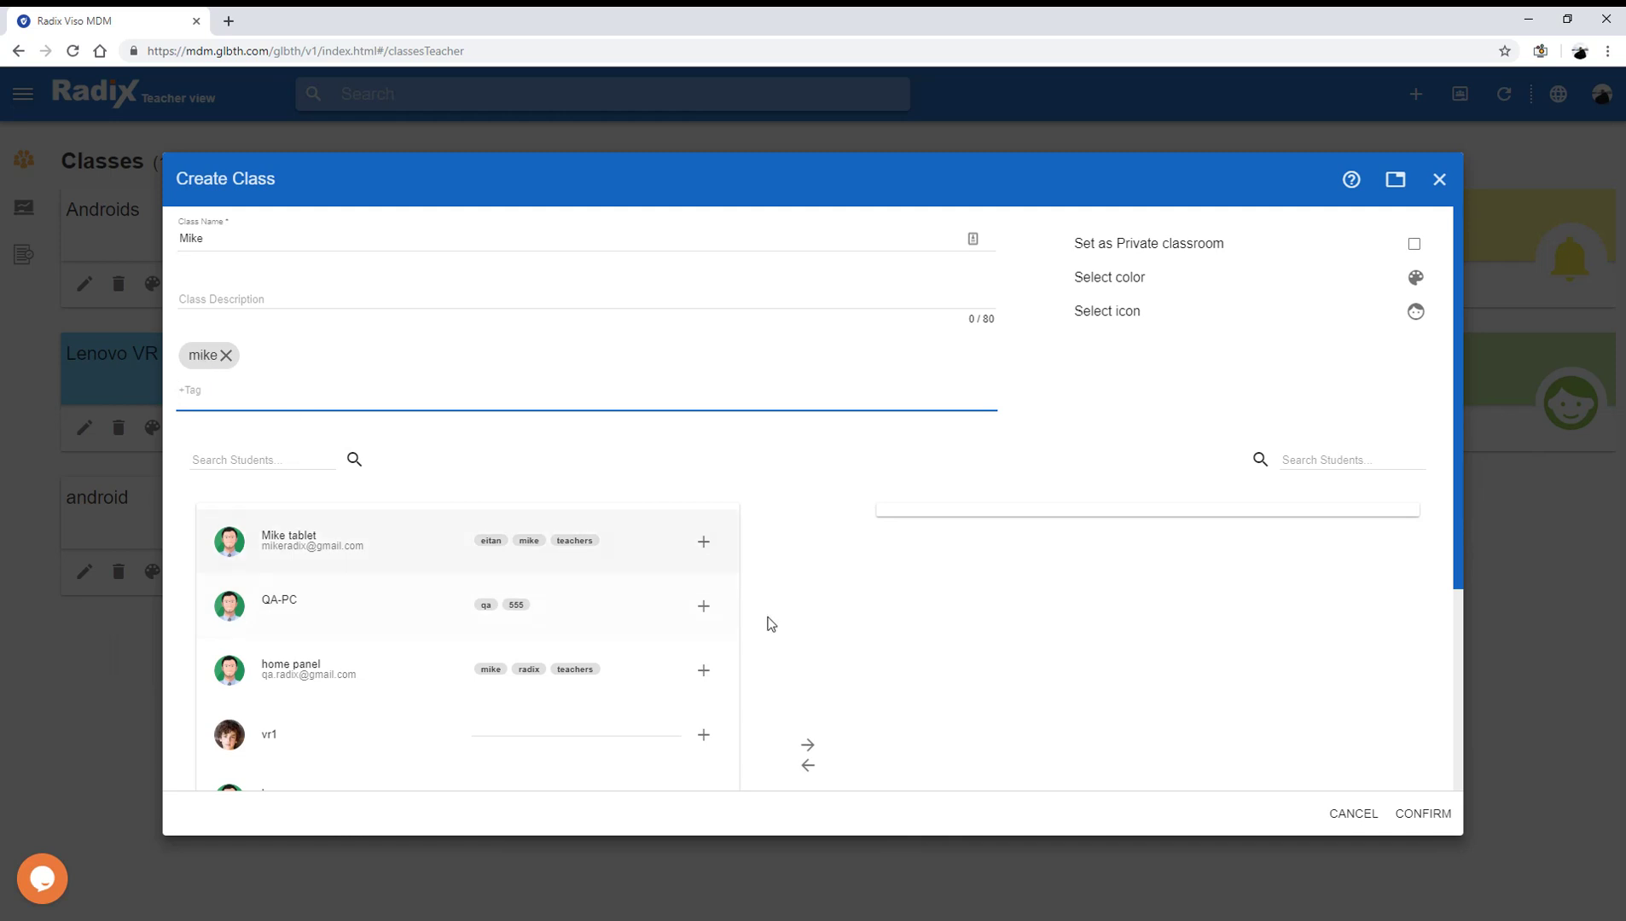
Add QA-PC to the Mike class's students and bring up the colour palette.
left_click(703, 606)
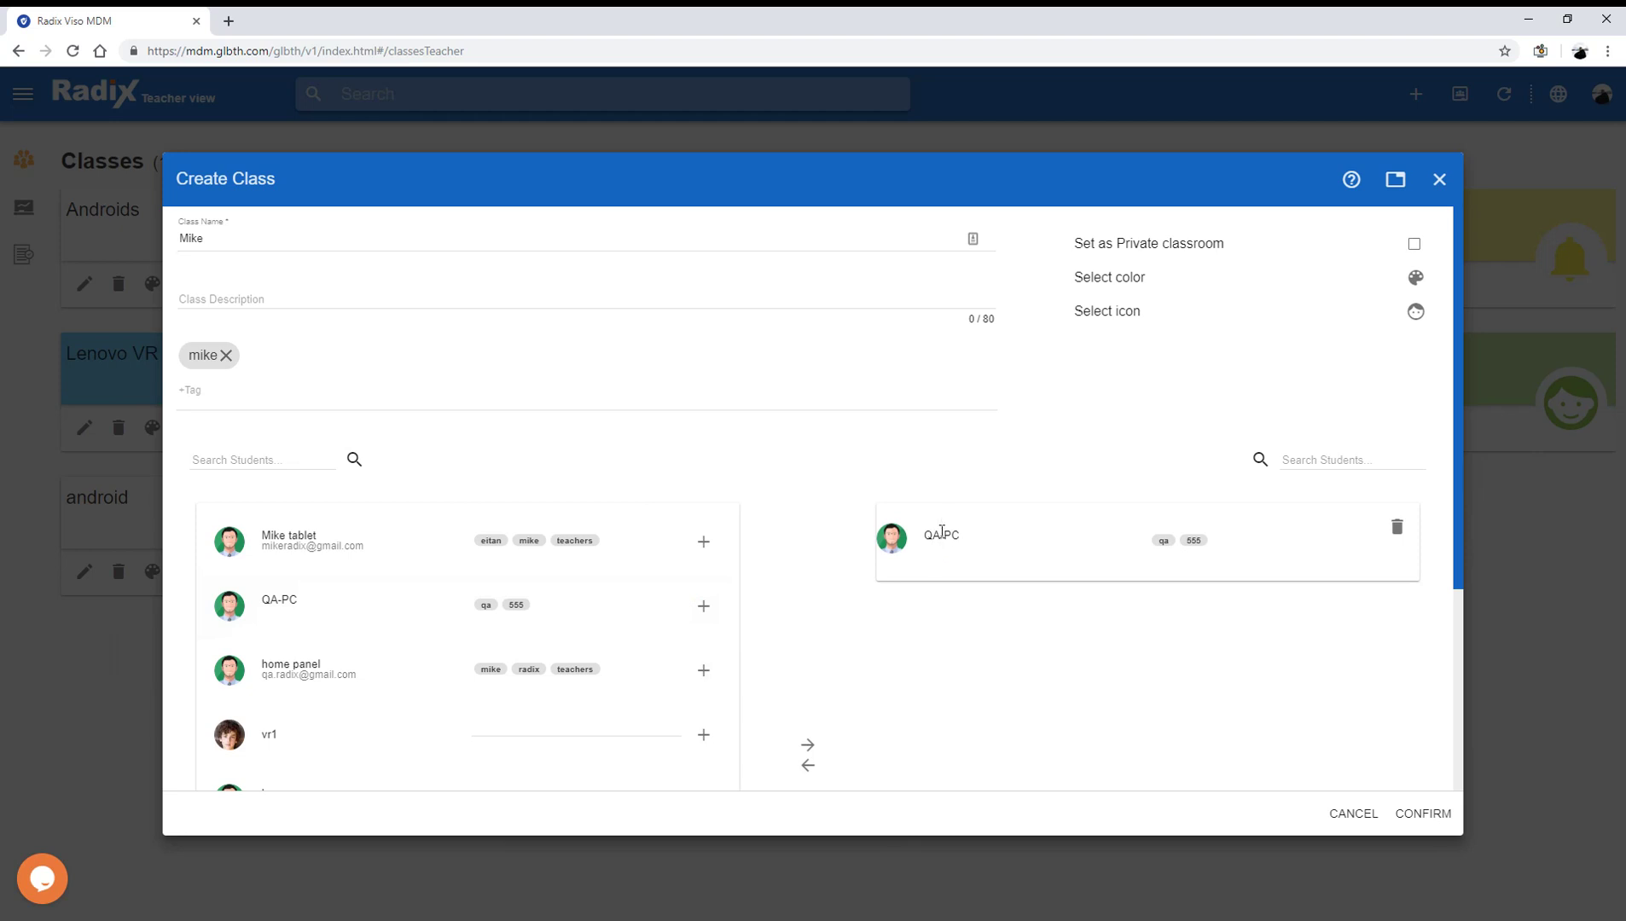
left_click(1415, 276)
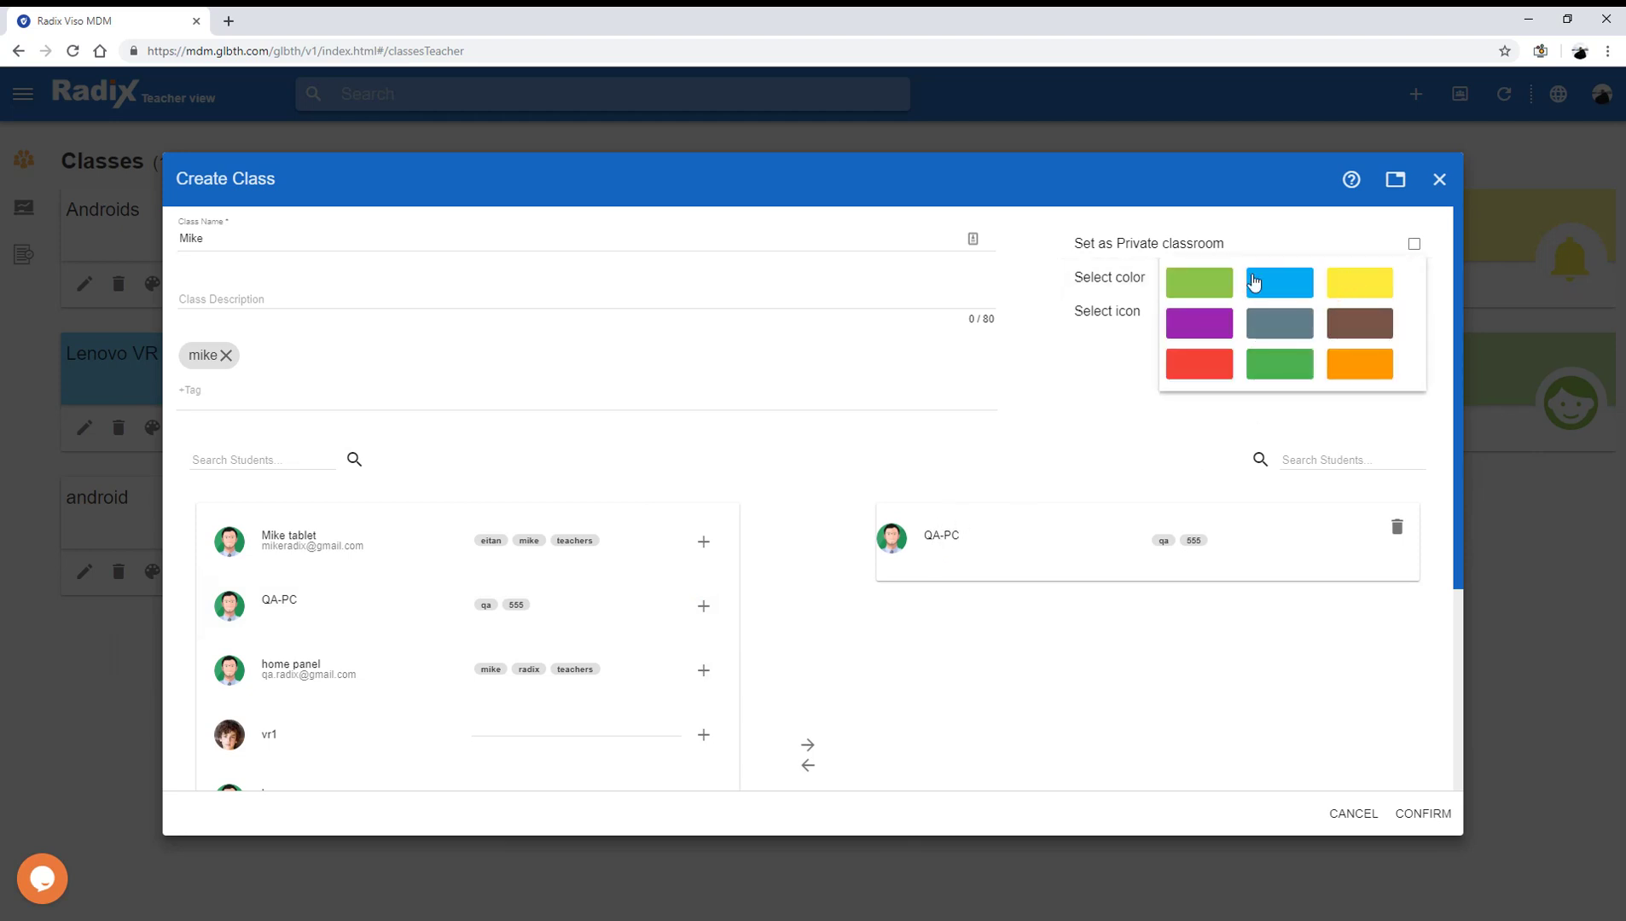
Set the Mike class colour to blue and icon to bicycle, then confirm.
left_click(1277, 282)
left_click(1415, 310)
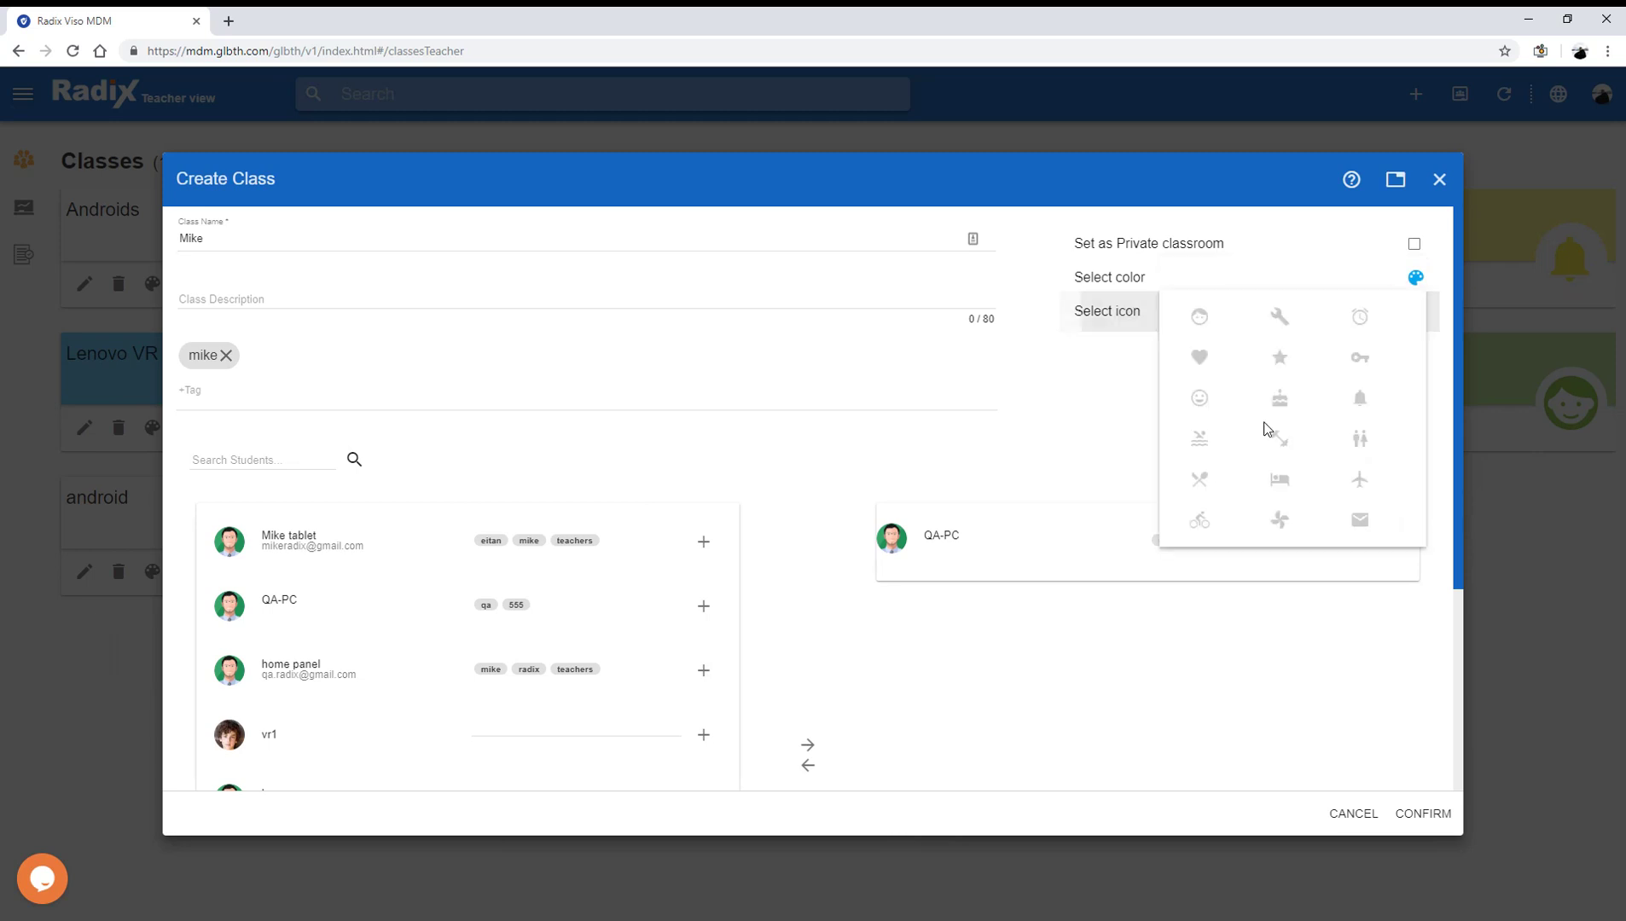
left_click(1199, 518)
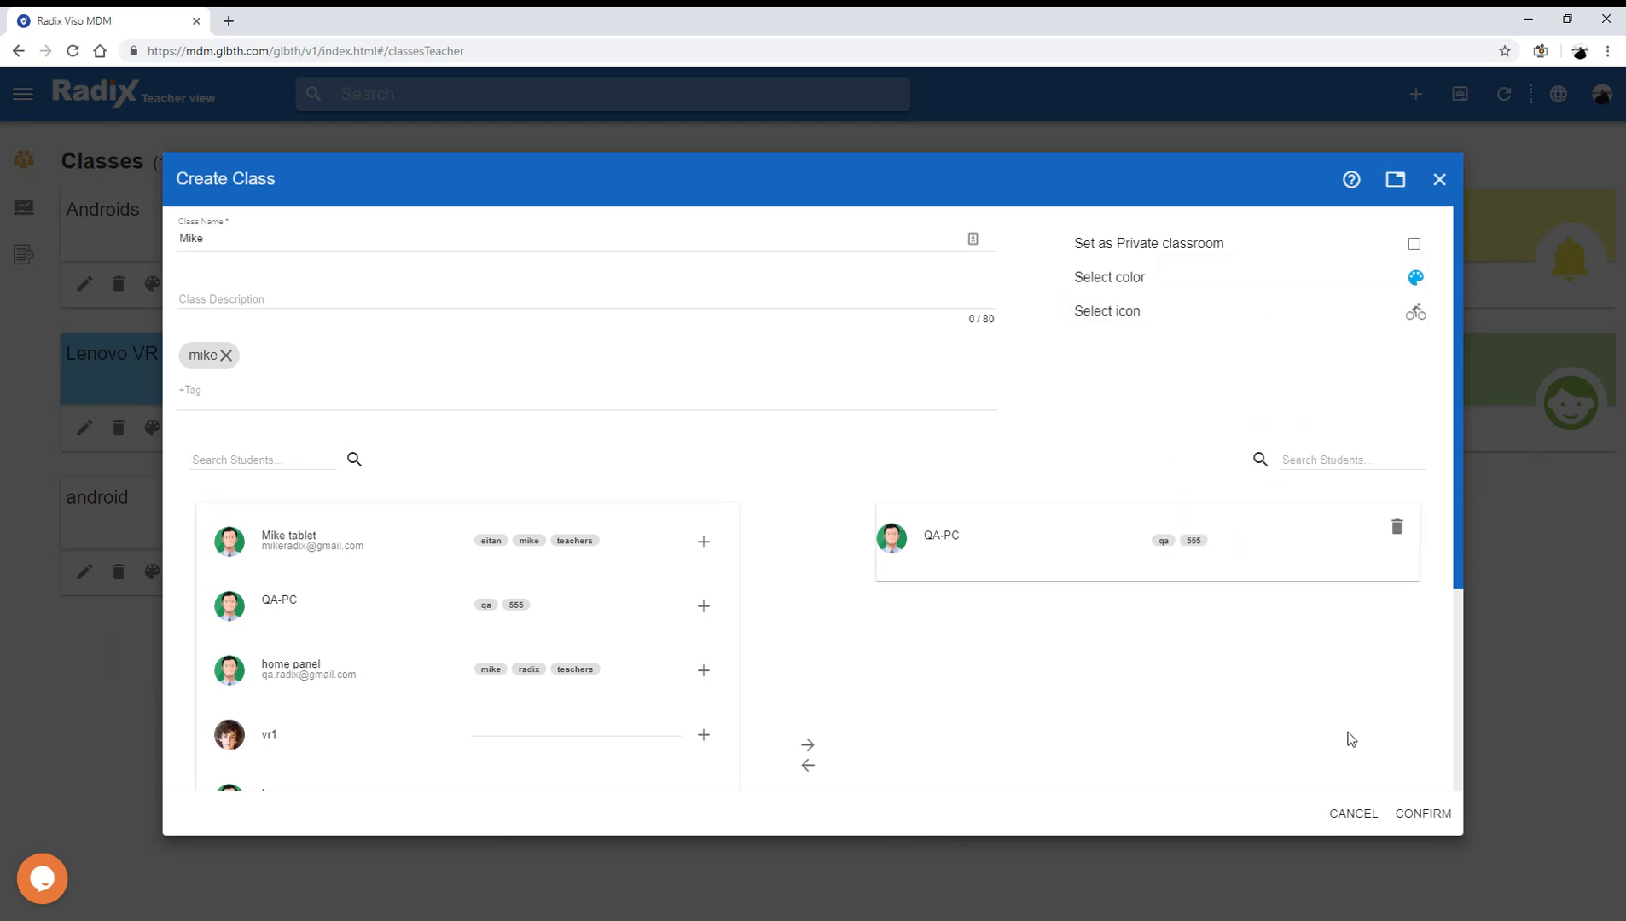
left_click(1421, 814)
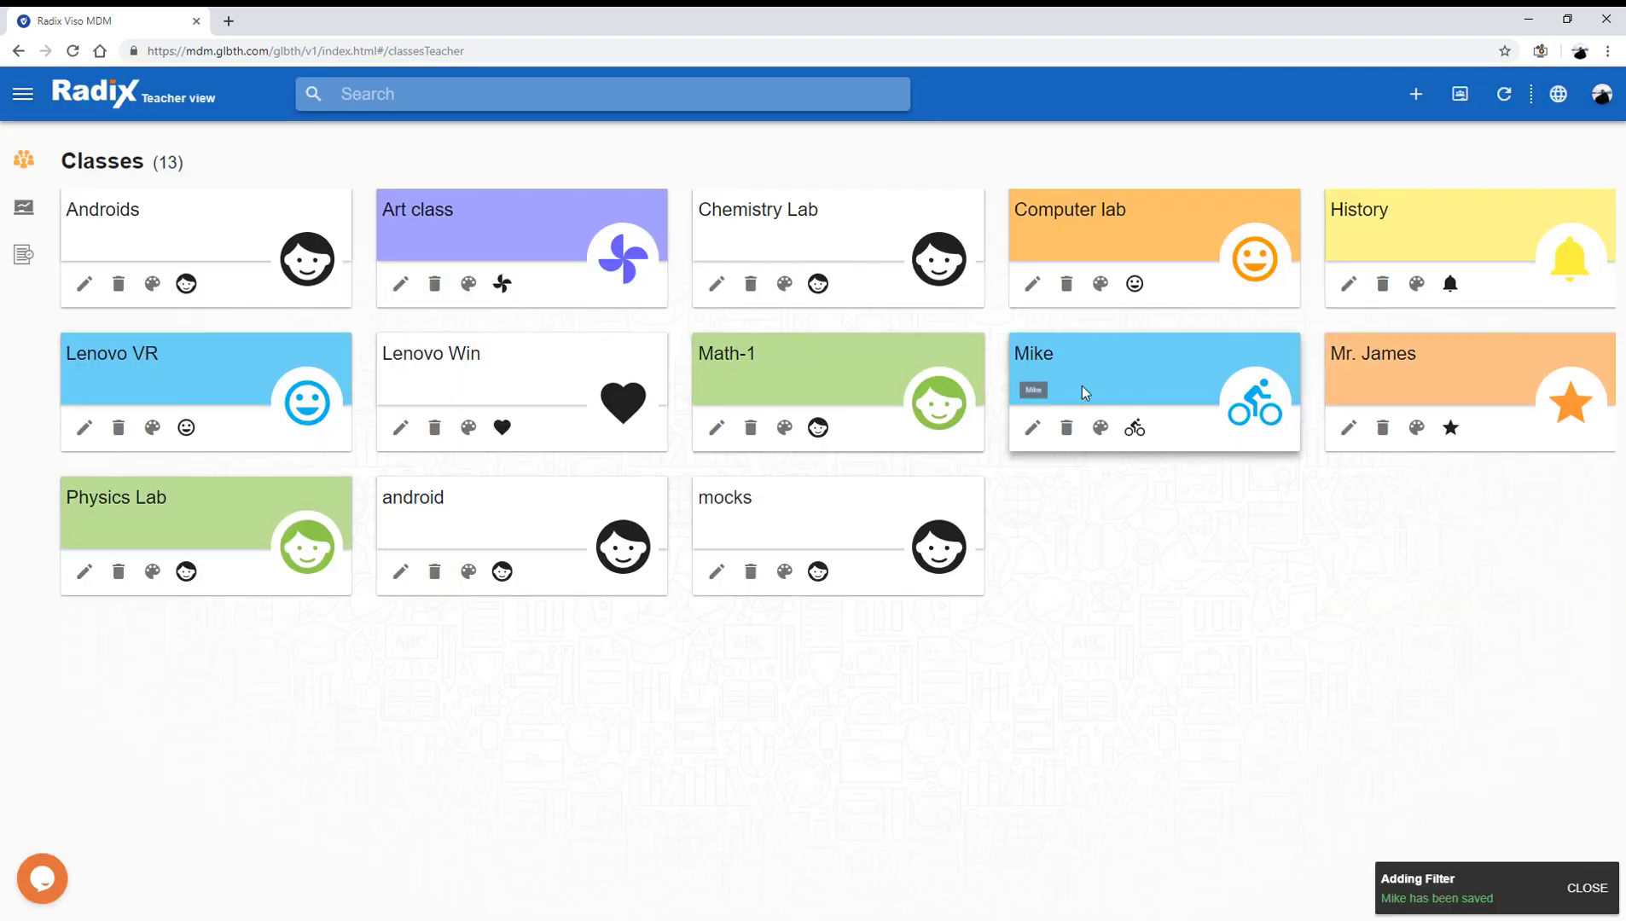
Open the Mike class card and invite QA-PC from its tile.
left_click(1096, 366)
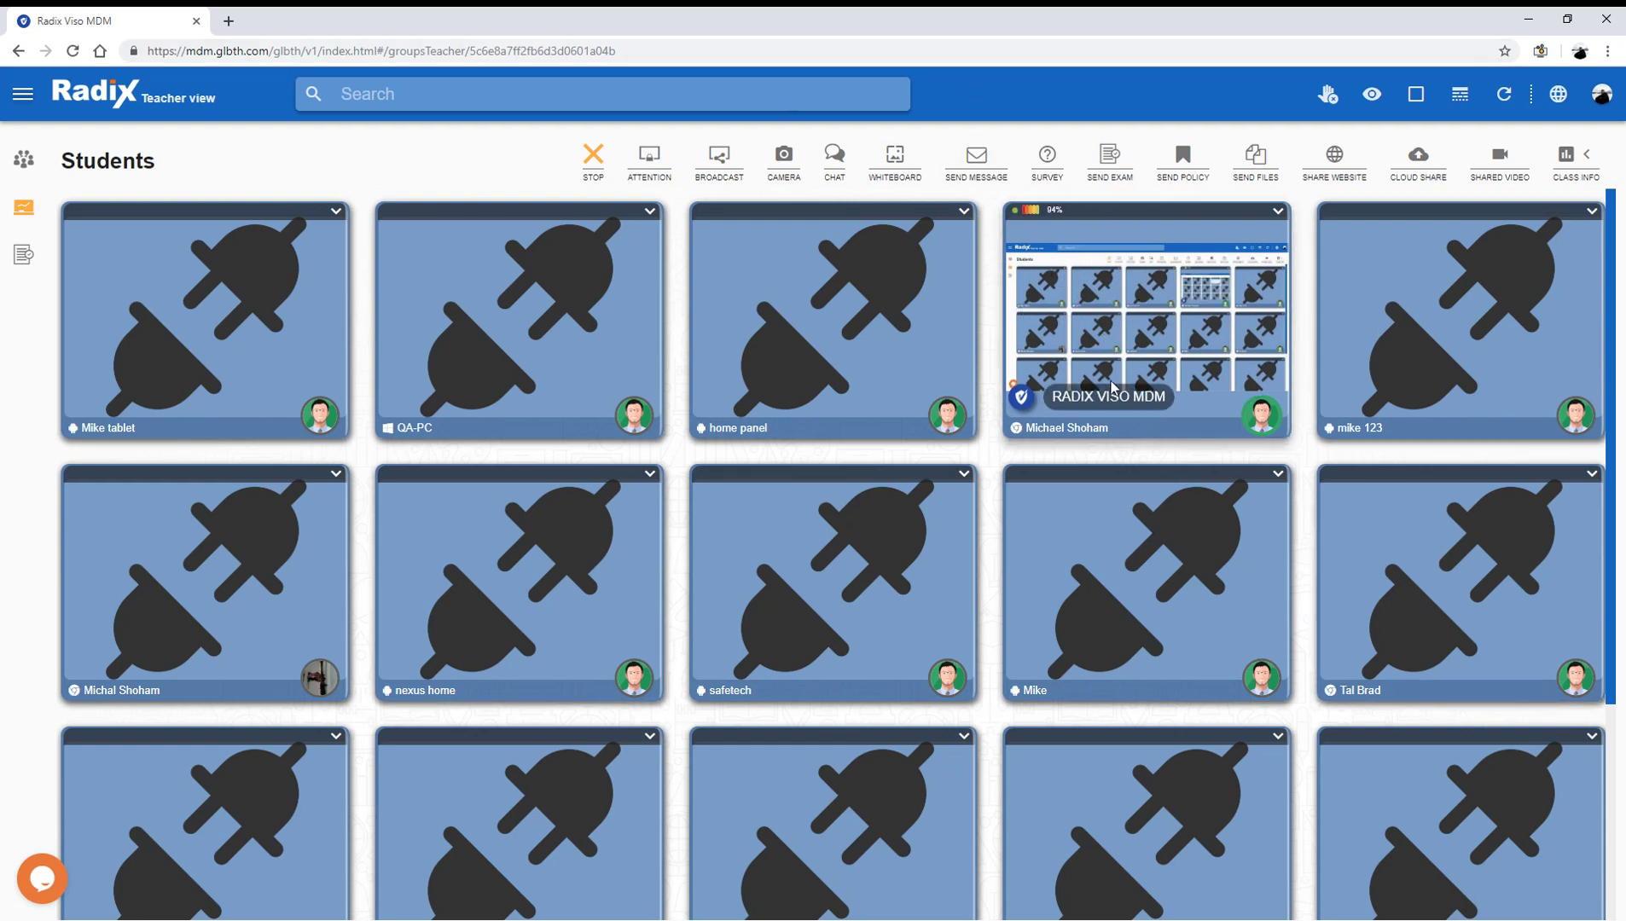
mouse_move(519, 317)
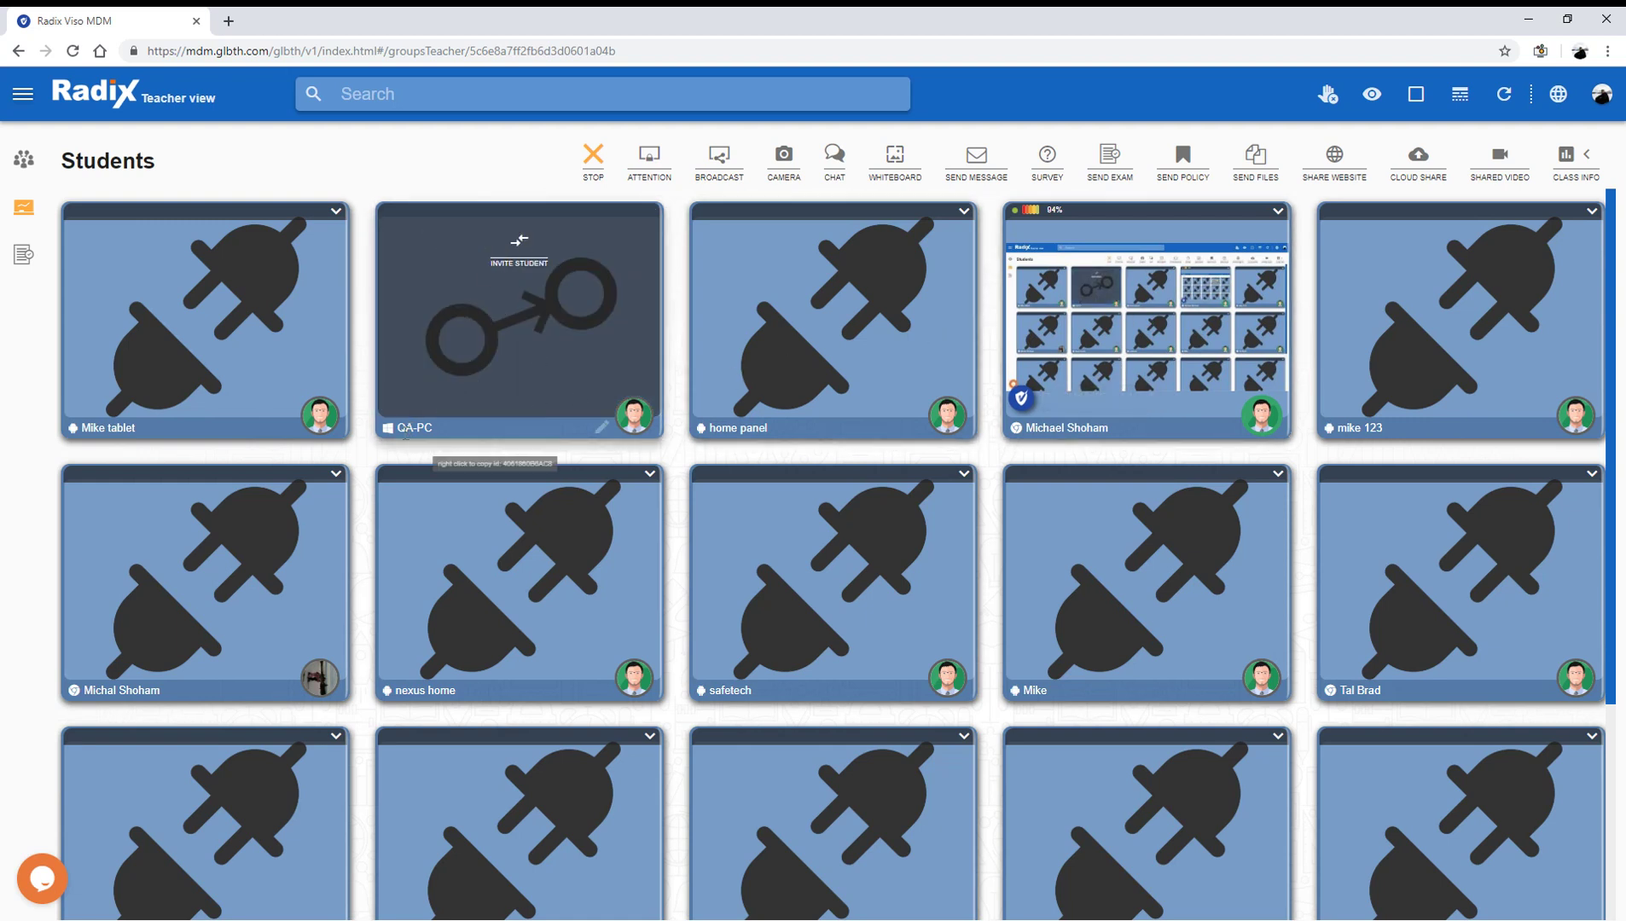
left_click(519, 268)
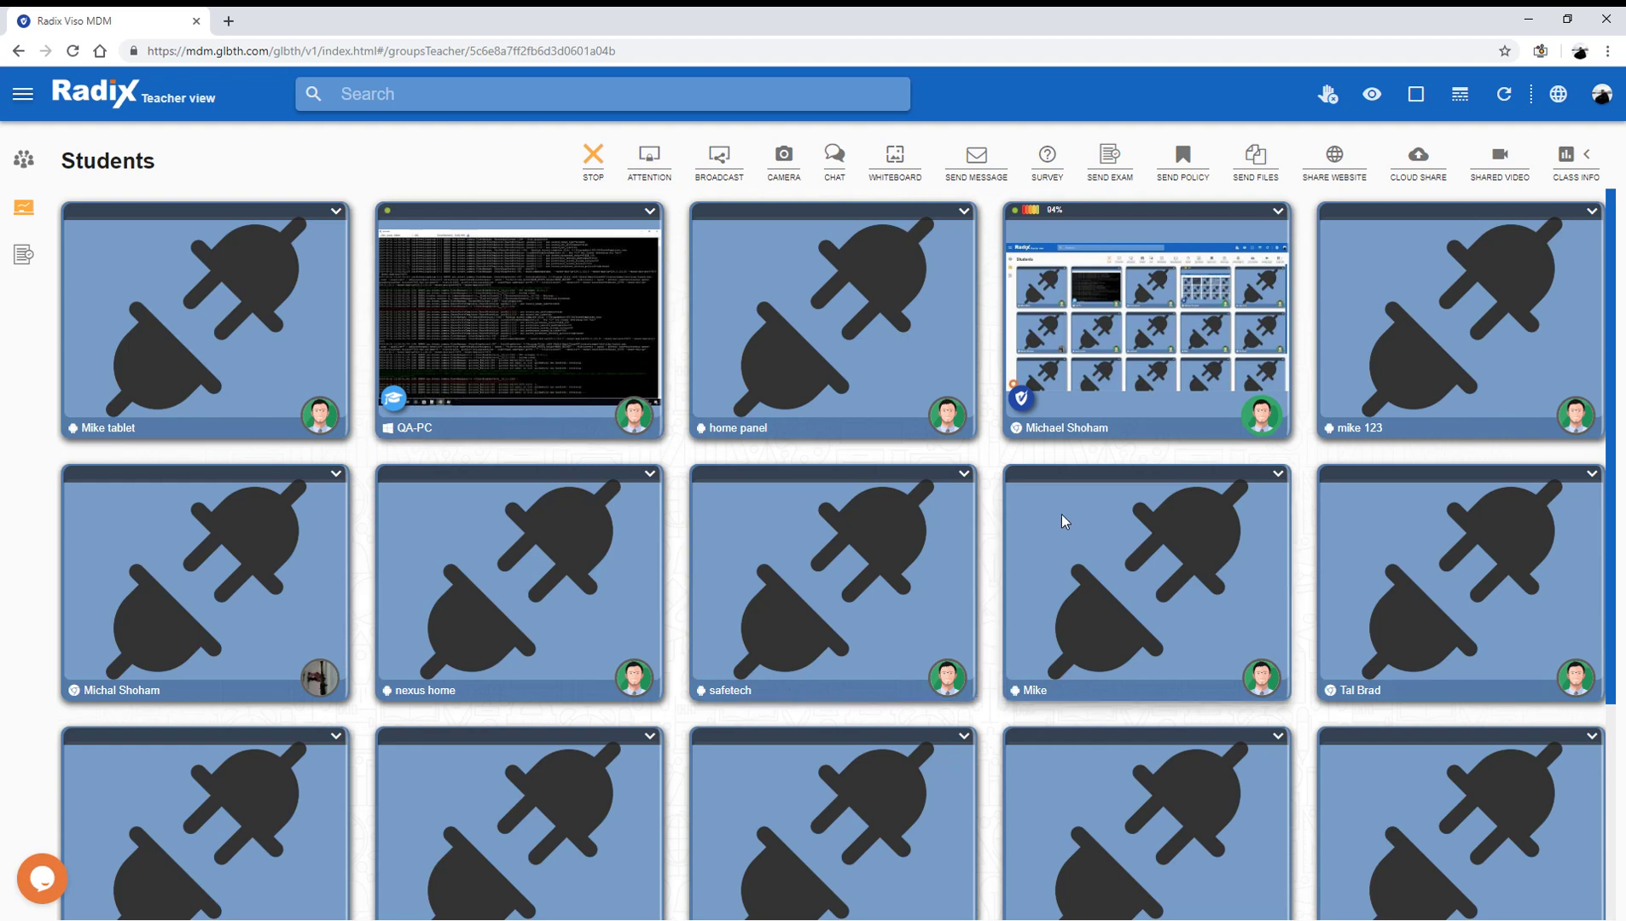
scroll(1045, 486, "down", 5)
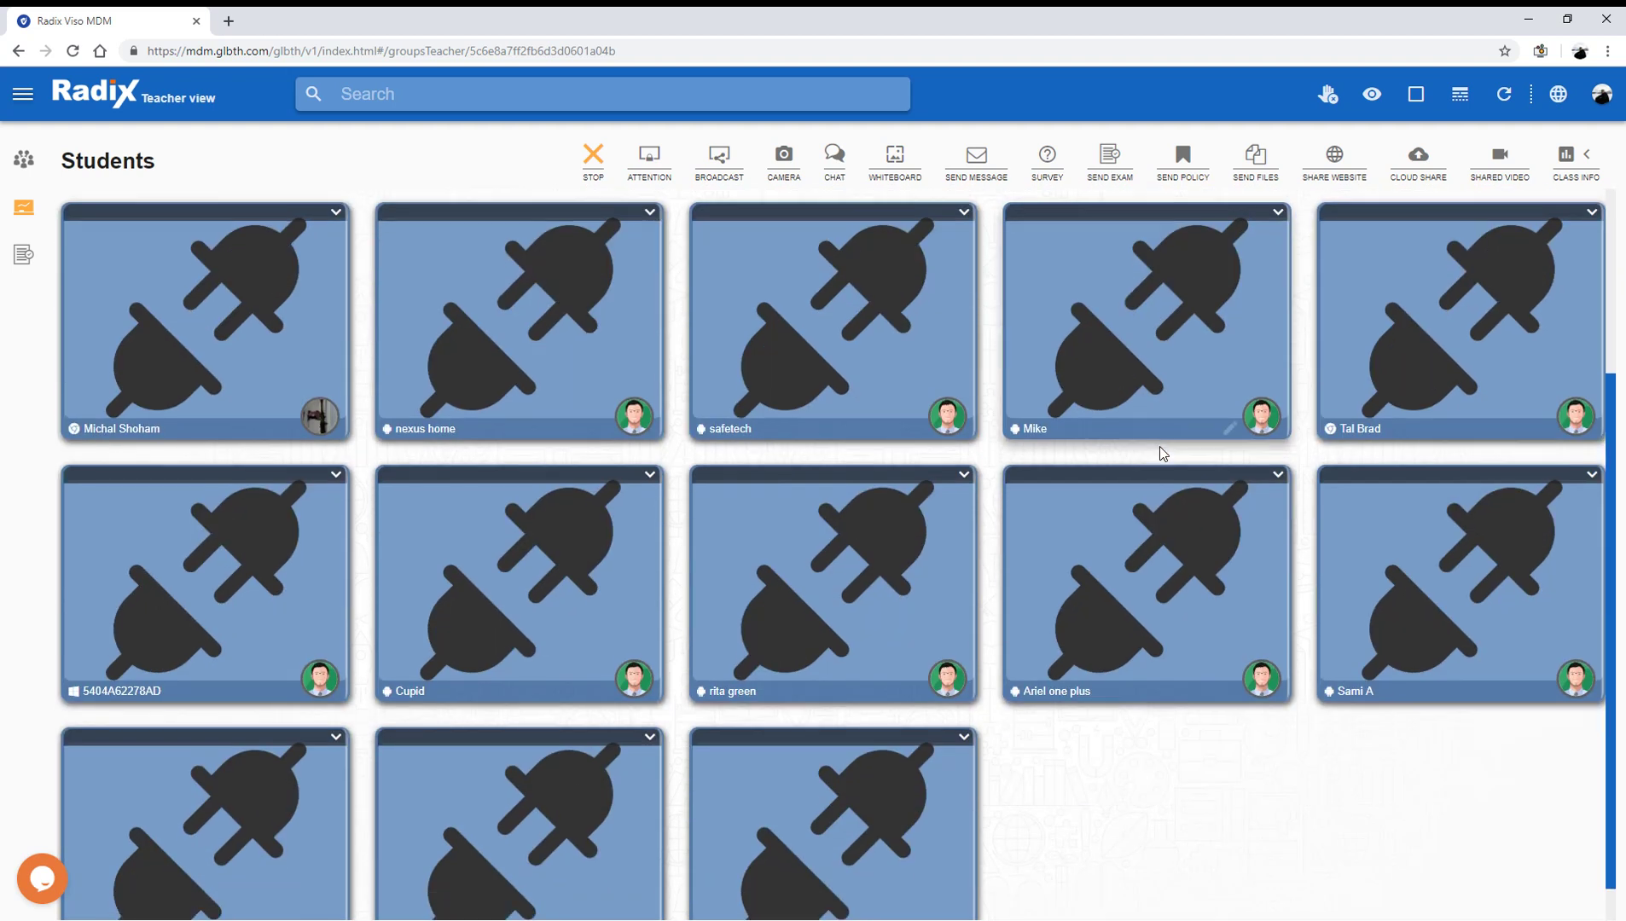
scroll(1160, 445, "up", 5)
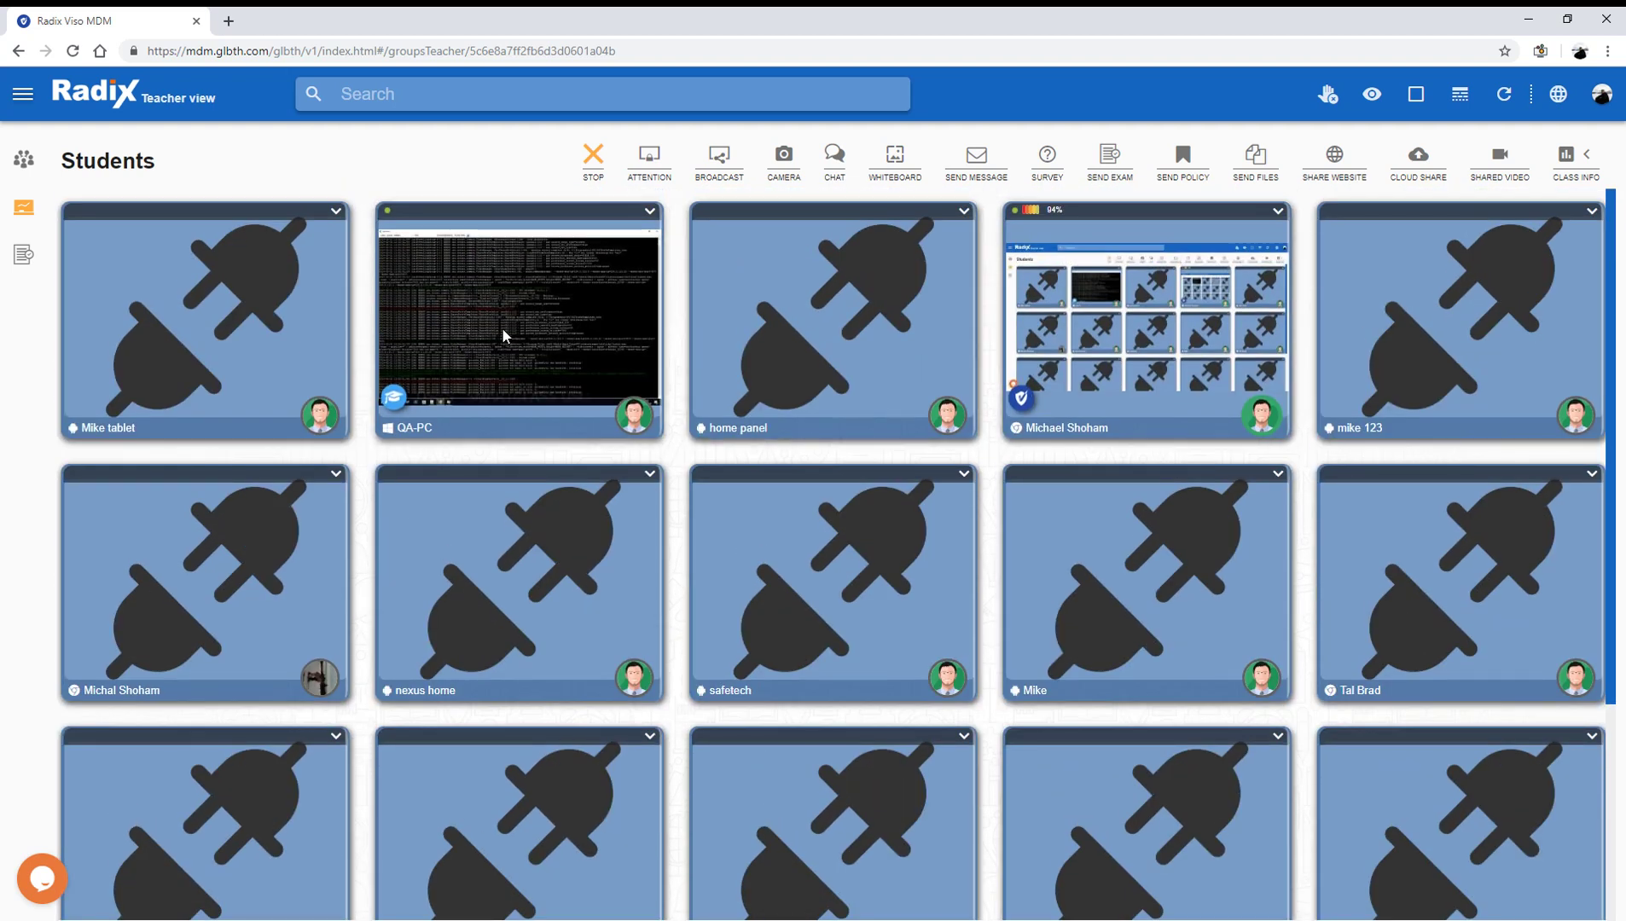
Change the students grid from five to six tiles per row.
left_click(1459, 94)
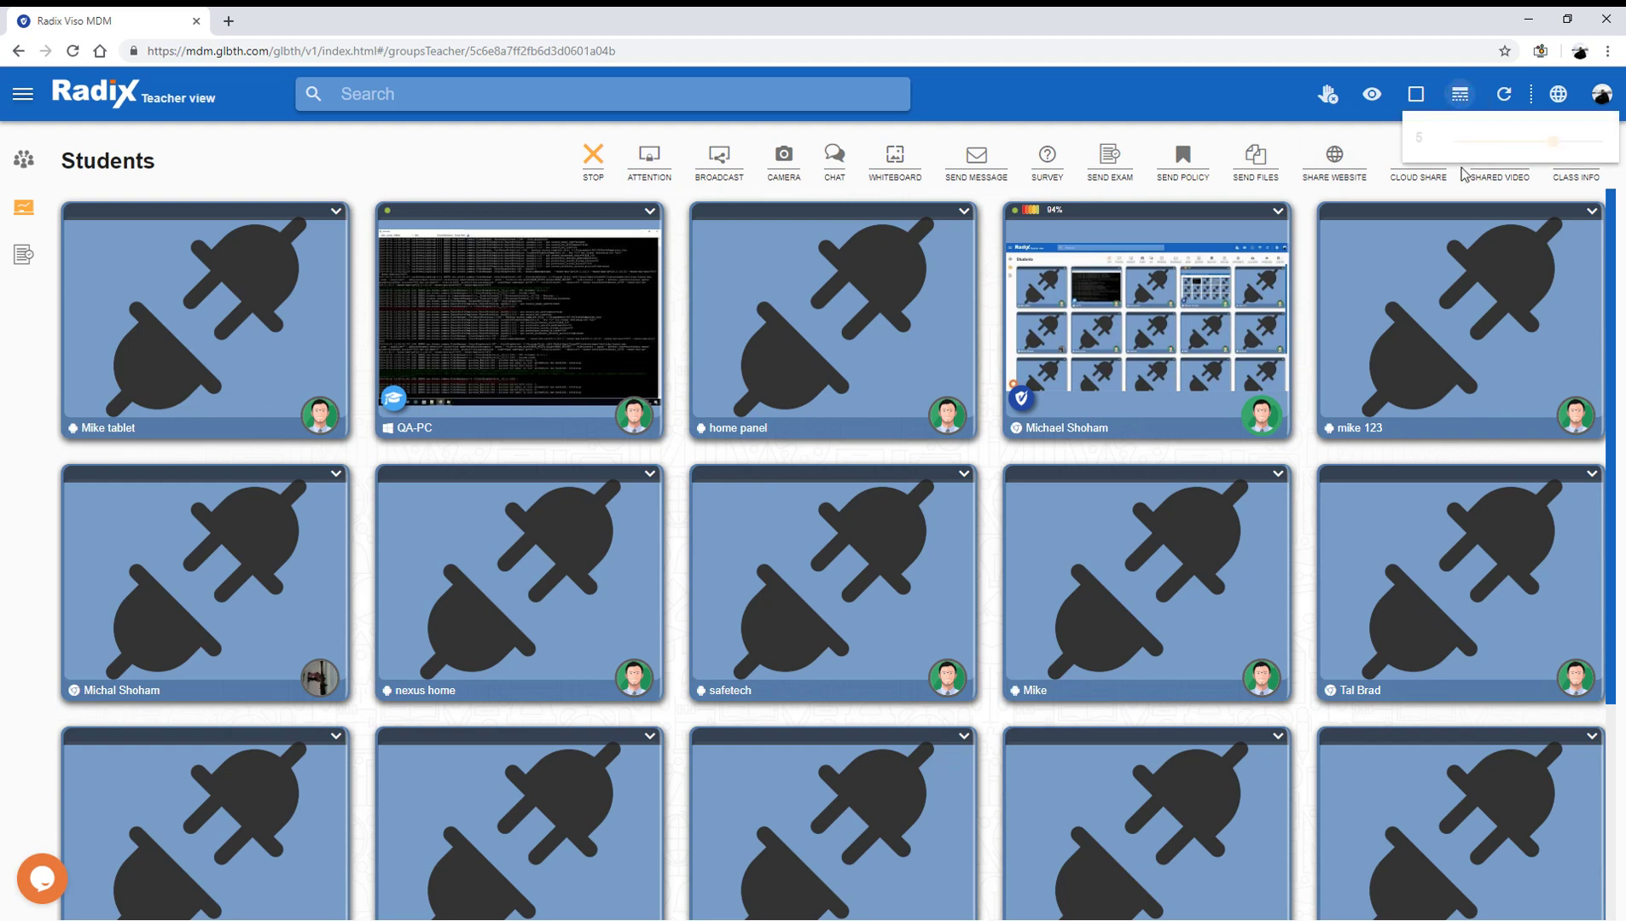
left_click_drag(1552, 141, 1600, 141)
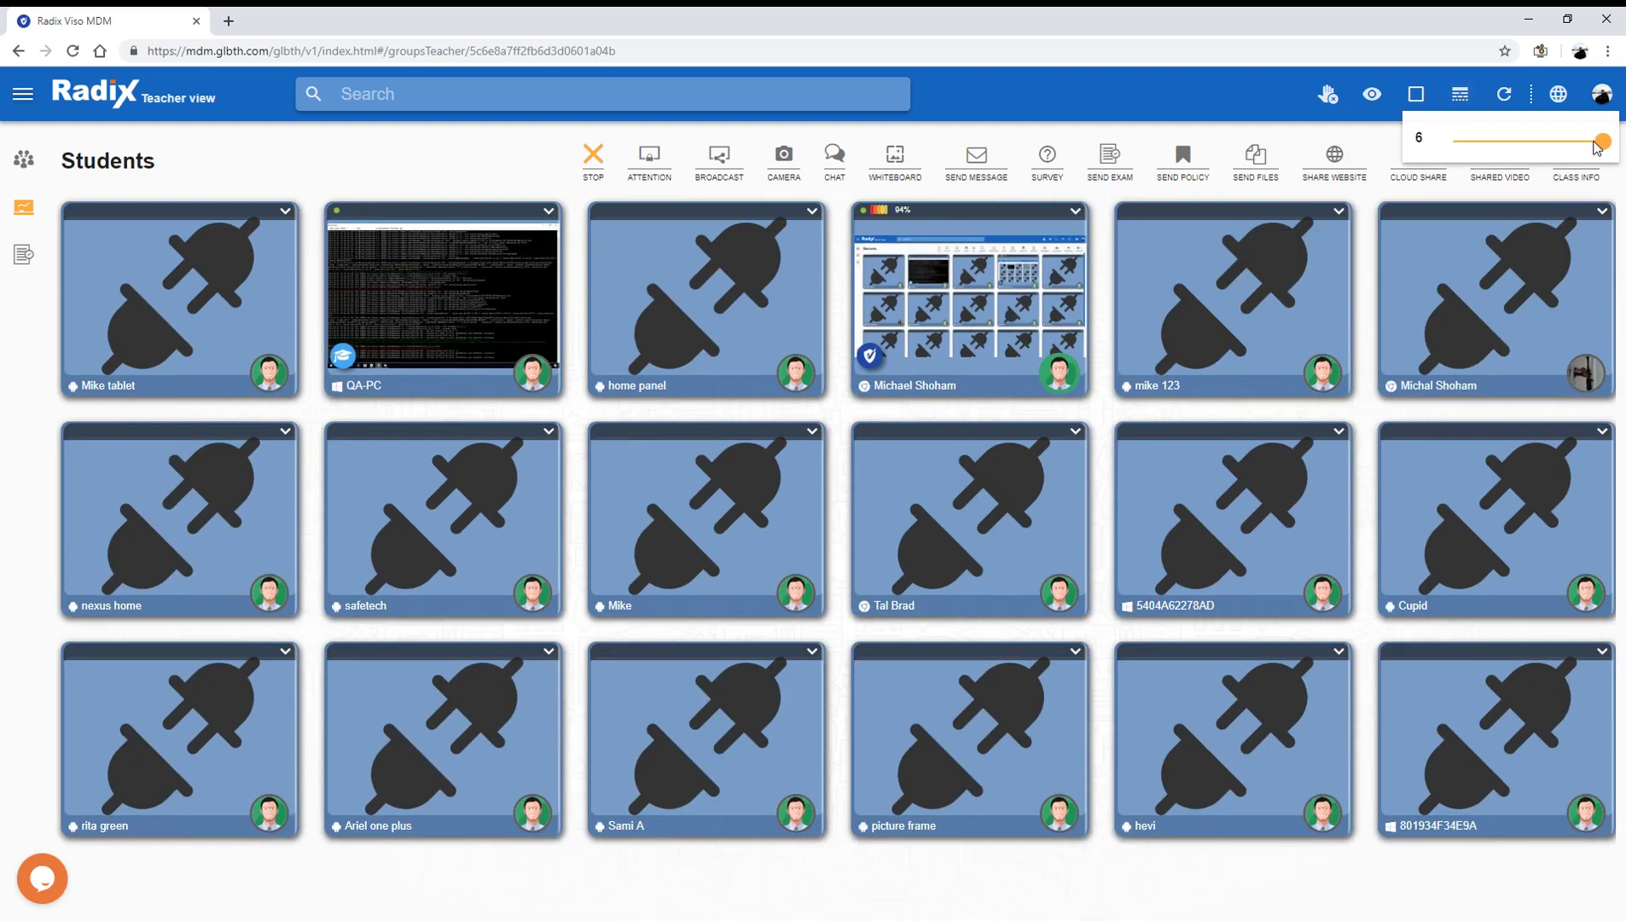